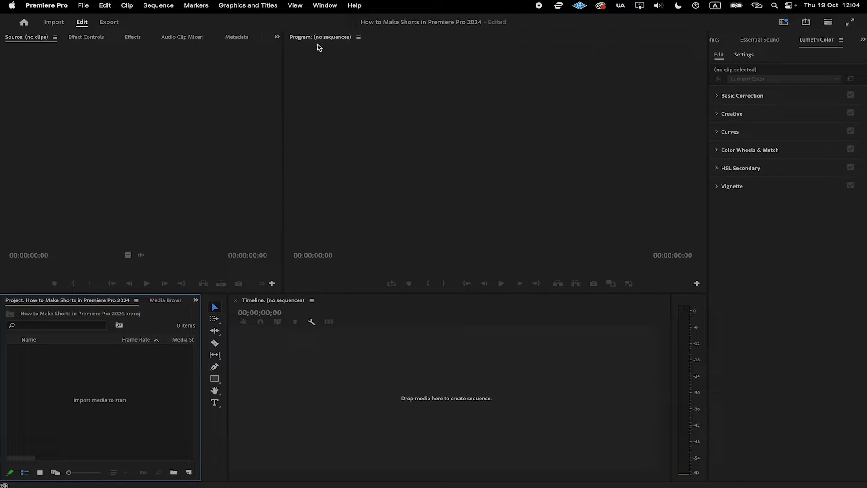
Import the drone beach .mov from Downloads and build a new sequence from it
{"action": "left_click", "coordinate": [325, 5]}
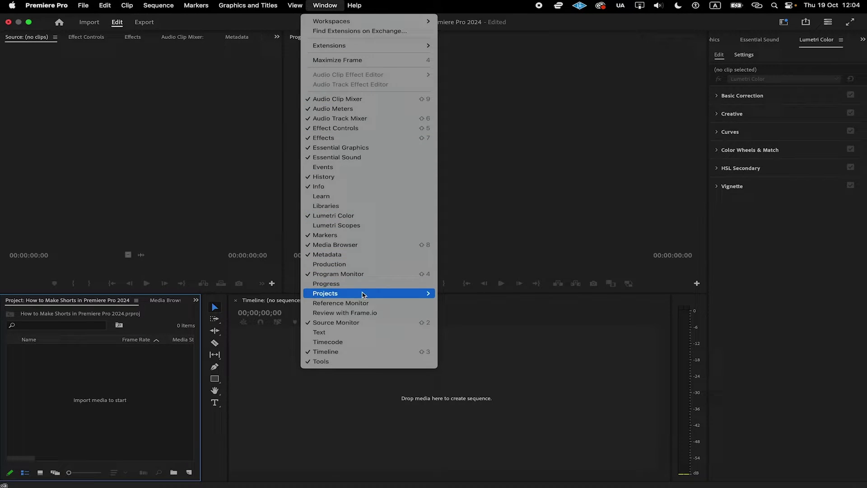
{"action": "mouse_move", "coordinate": [365, 294]}
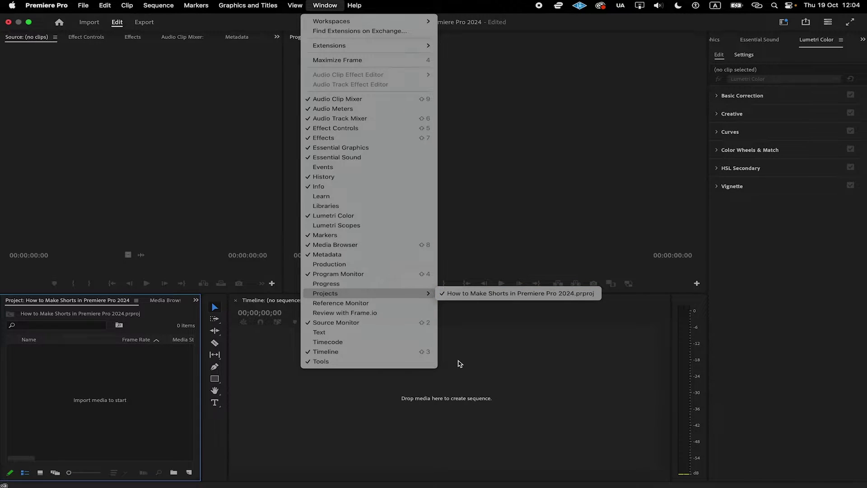
{"action": "left_click", "coordinate": [138, 185]}
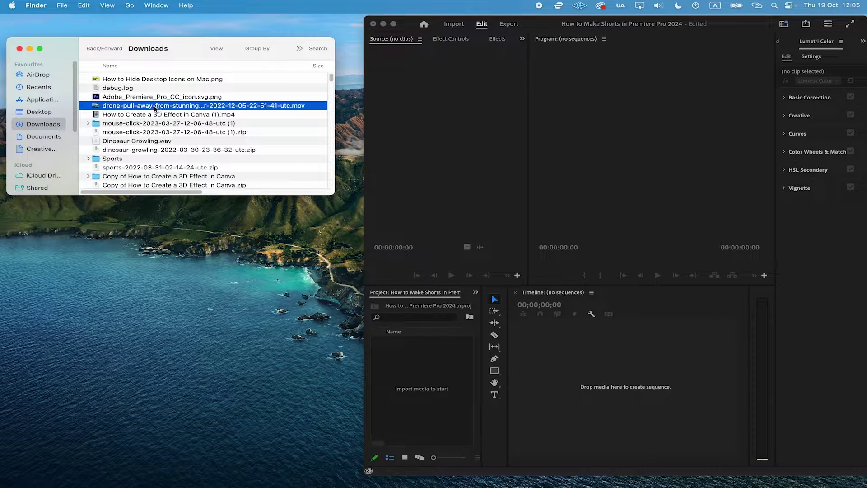
{"action": "left_click_drag", "start_coordinate": [155, 108], "coordinate": [402, 388]}
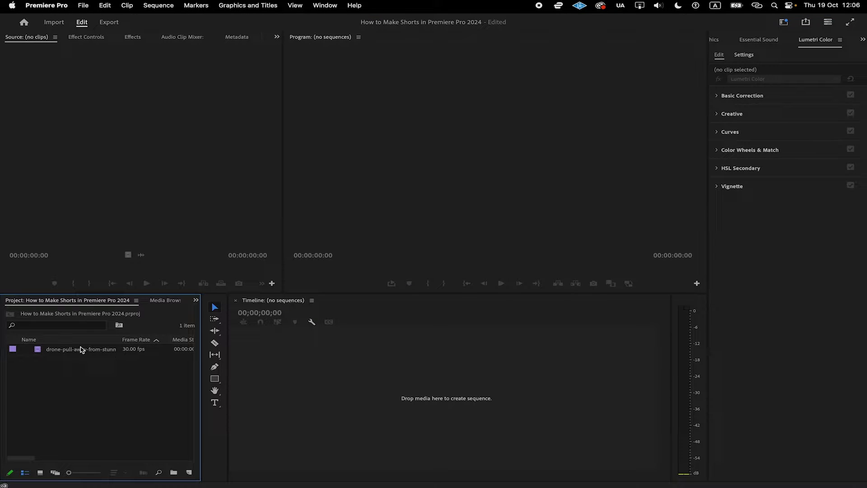
{"action": "left_click_drag", "start_coordinate": [80, 349], "coordinate": [380, 382]}
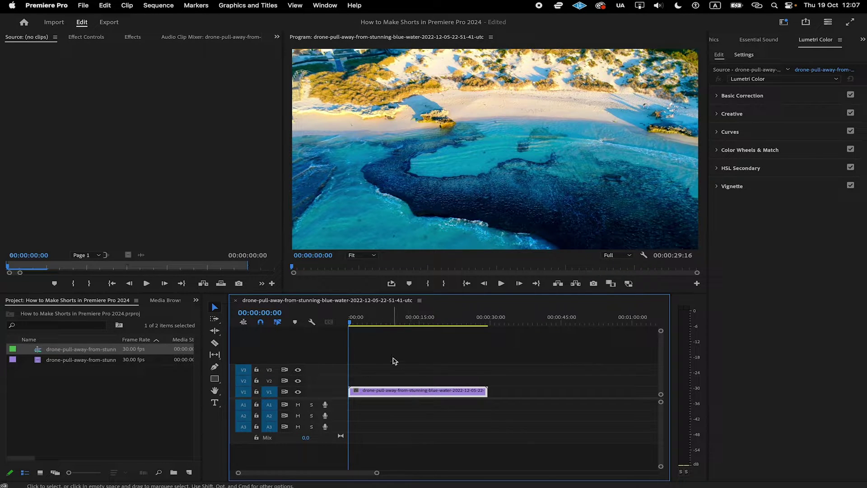
Change the sequence frame size to 1080 by 1920 and accept deleting previews
{"action": "left_click", "coordinate": [167, 4]}
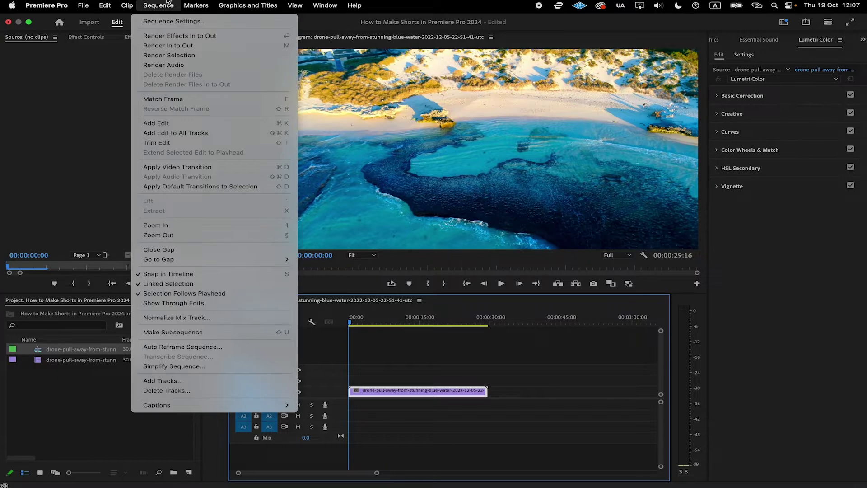
{"action": "left_click", "coordinate": [168, 22]}
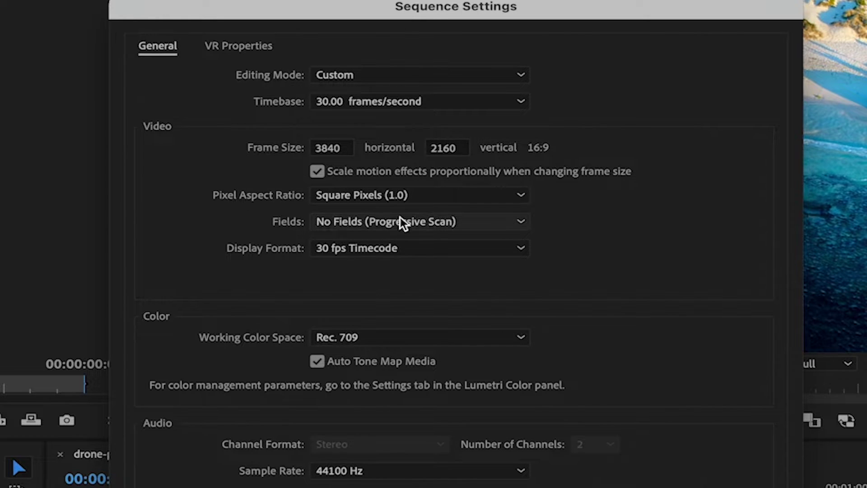
{"action": "double_click", "coordinate": [330, 147]}
{"action": "key", "text": "BackSpace"}
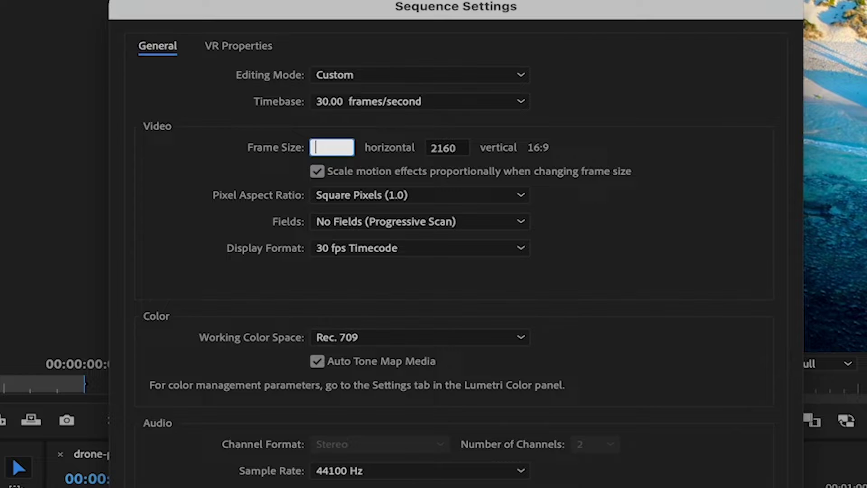
{"action": "type", "text": "1080"}
{"action": "key", "text": "Tab"}
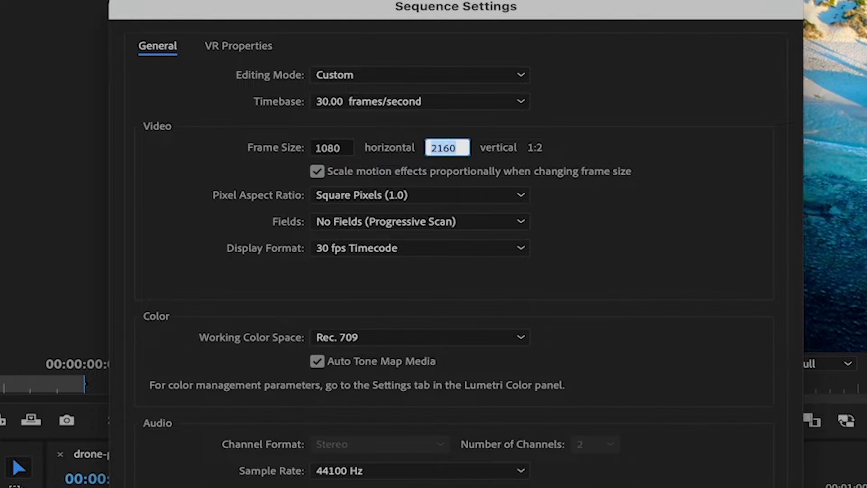
{"action": "key", "text": "BackSpace"}
{"action": "type", "text": "1920"}
{"action": "left_click", "coordinate": [645, 250]}
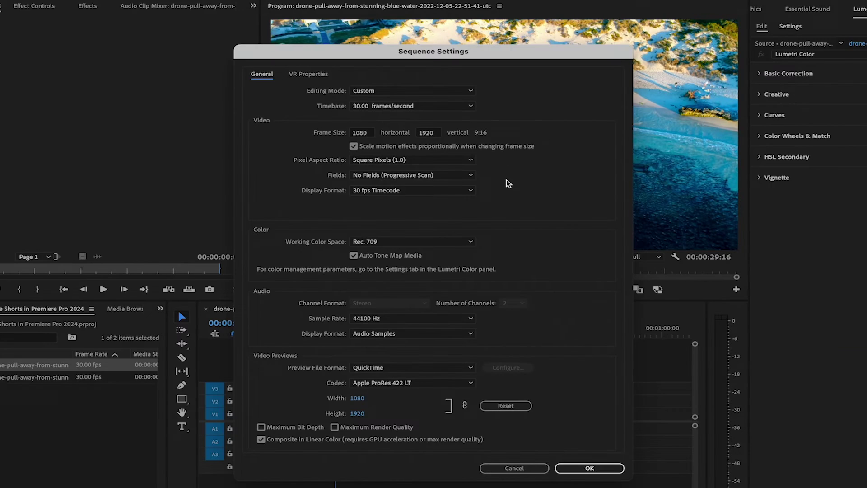
{"action": "left_click", "coordinate": [589, 468]}
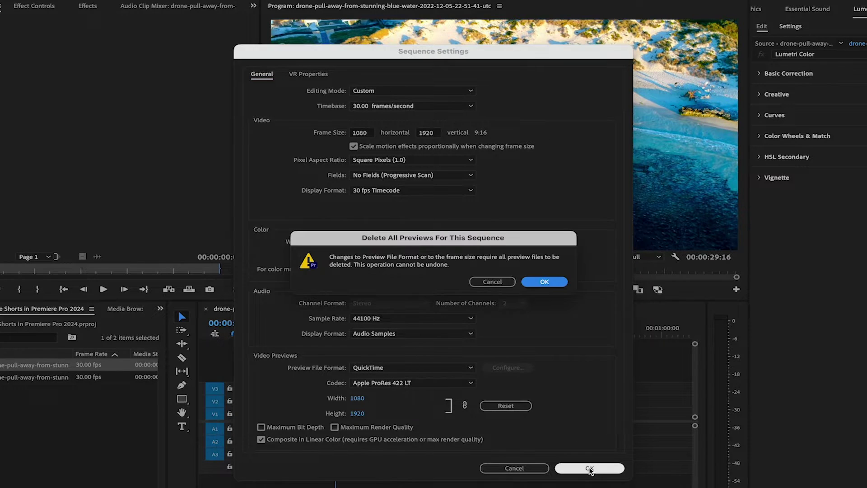
{"action": "left_click", "coordinate": [547, 282]}
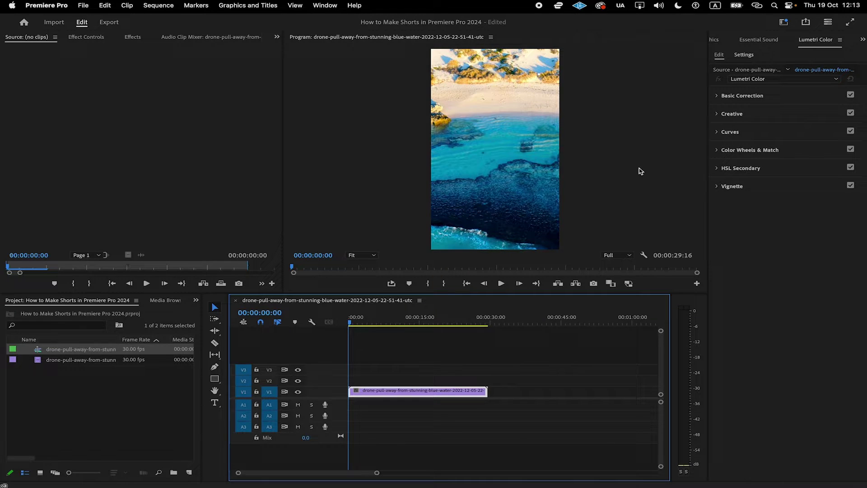
Choose Vertical from the Workspaces menu
{"action": "left_click", "coordinate": [781, 24]}
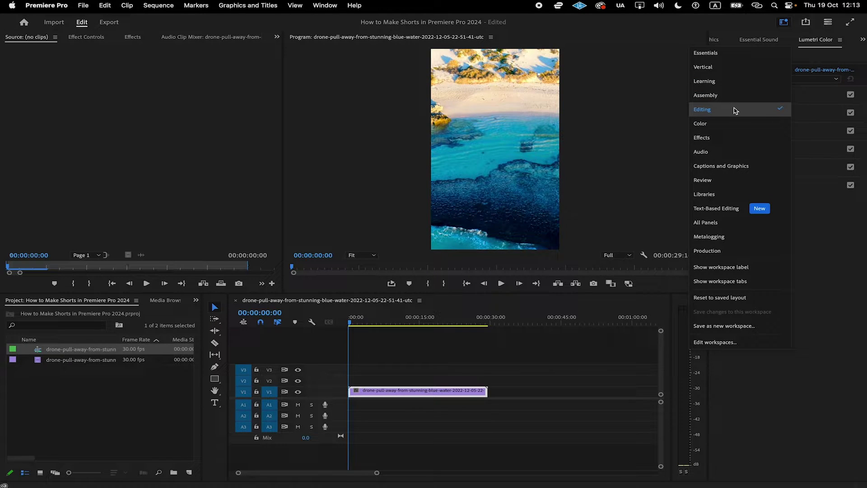
{"action": "left_click", "coordinate": [736, 69]}
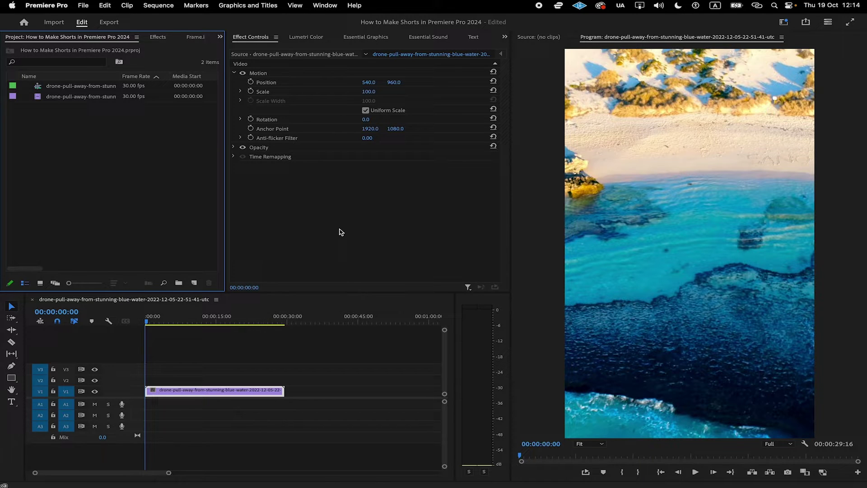
Set the drone clip's Motion Position to 502, 1007 and Scale to 97
{"action": "left_click", "coordinate": [192, 367]}
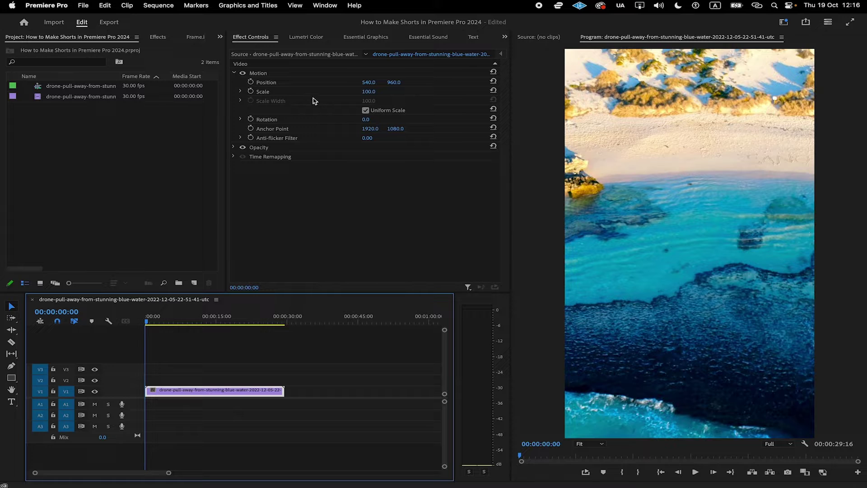
{"action": "left_click", "coordinate": [474, 178]}
{"action": "left_click_drag", "start_coordinate": [368, 81], "coordinate": [330, 91]}
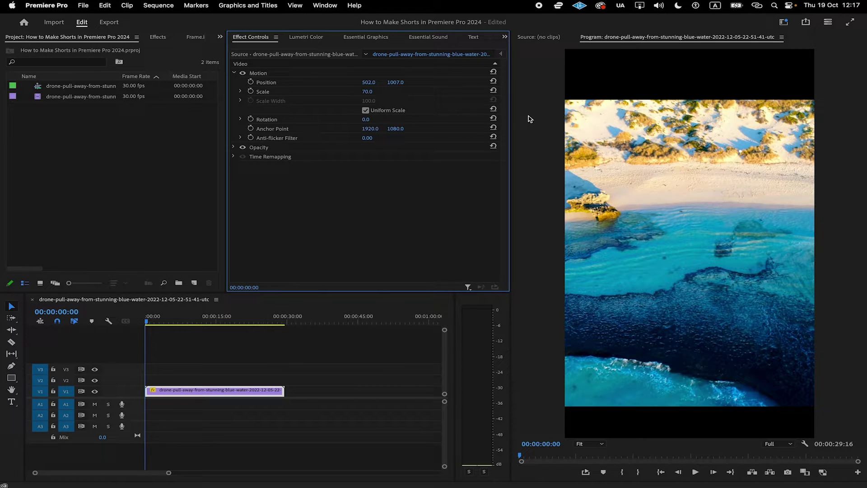
{"action": "left_click", "coordinate": [367, 91]}
{"action": "type", "text": "75"}
{"action": "key", "text": "Return"}
{"action": "left_click_drag", "start_coordinate": [367, 91], "coordinate": [377, 91]}
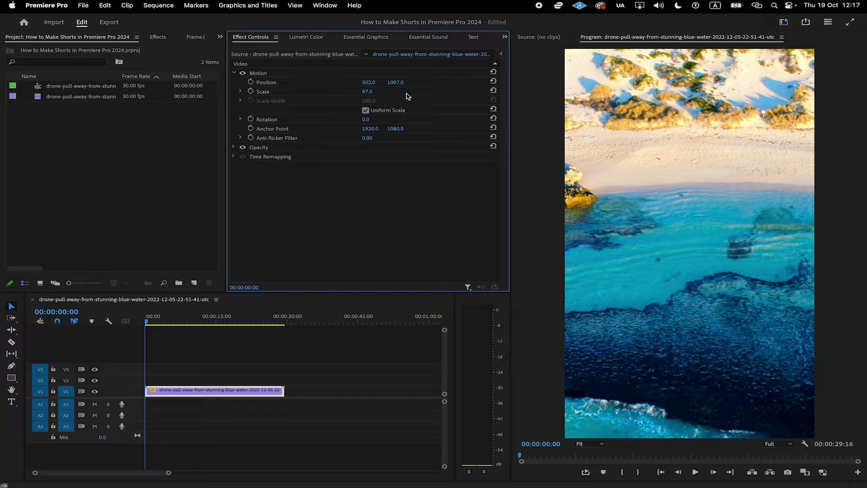
{"action": "left_click", "coordinate": [334, 334]}
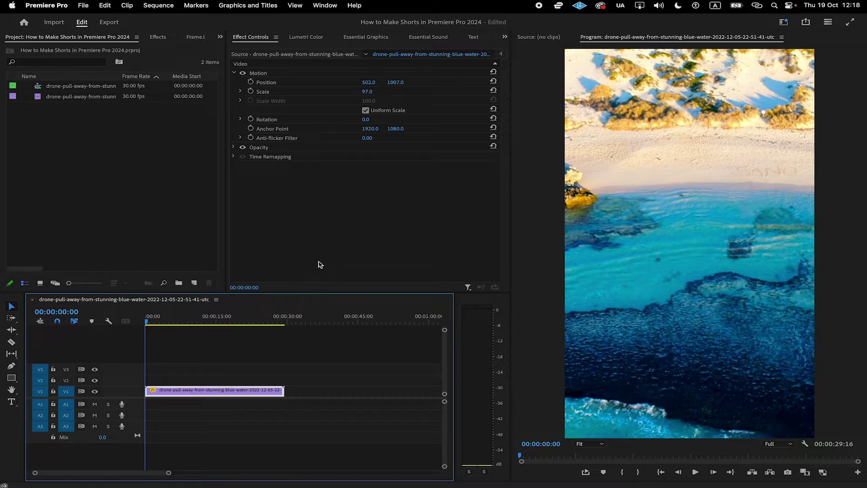
Add a new text layer on V2 and stretch it to about two seconds
{"action": "left_click", "coordinate": [254, 5]}
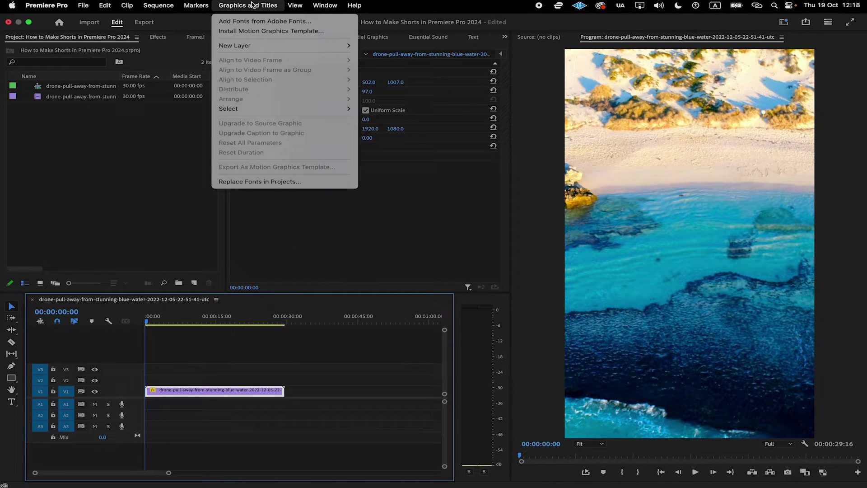
{"action": "mouse_move", "coordinate": [249, 47]}
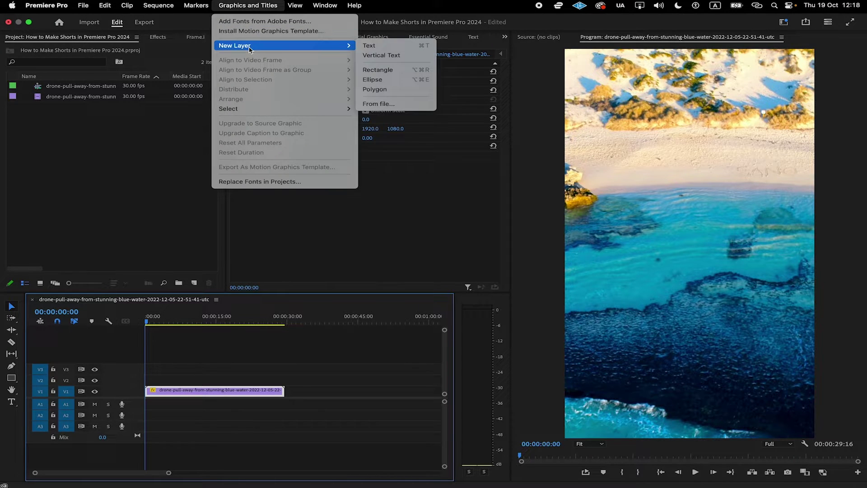
{"action": "left_click", "coordinate": [380, 45]}
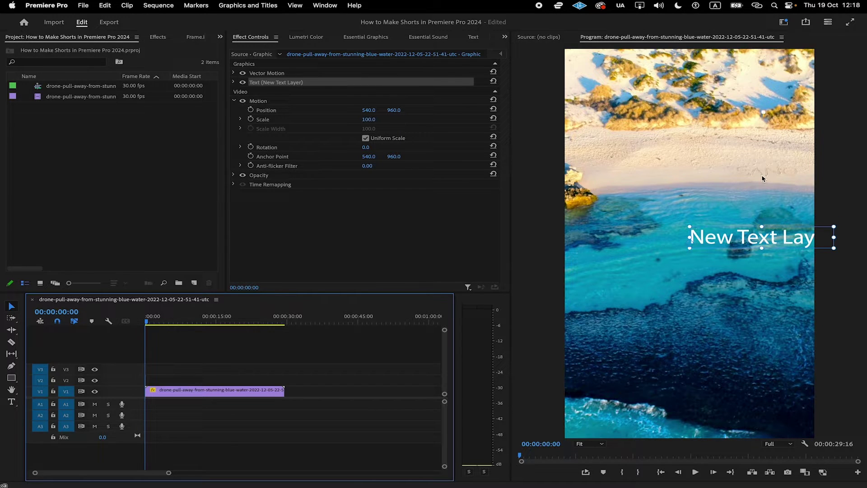
{"action": "scroll", "coordinate": [190, 398], "scroll_direction": "up", "scroll_amount": 5}
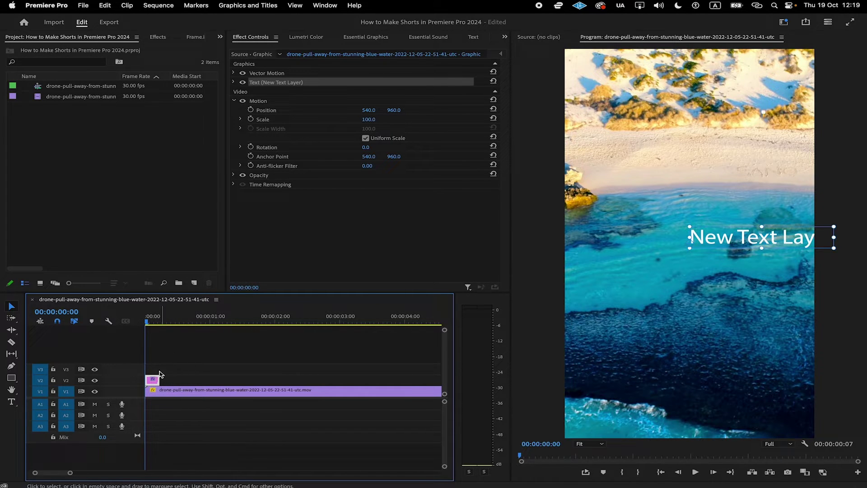
{"action": "left_click_drag", "start_coordinate": [159, 374], "coordinate": [275, 372]}
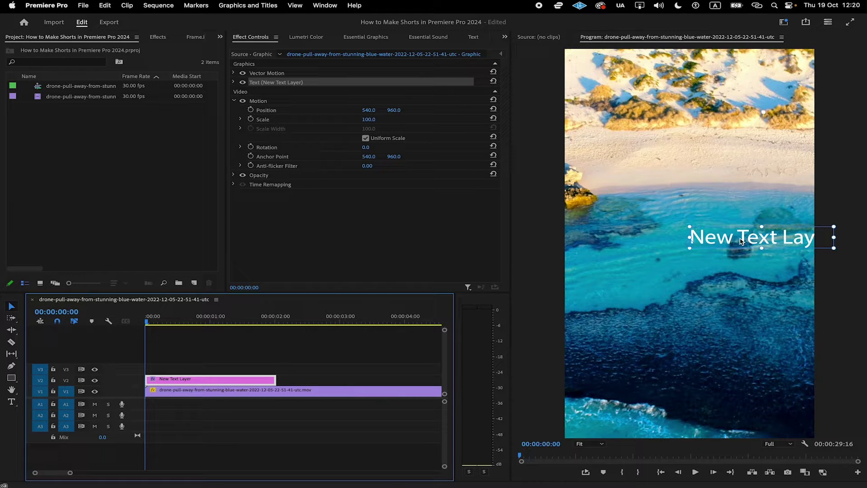
Move the New Text Layer caption near the frame bottom and enlarge it
{"action": "left_click_drag", "start_coordinate": [757, 240], "coordinate": [651, 354]}
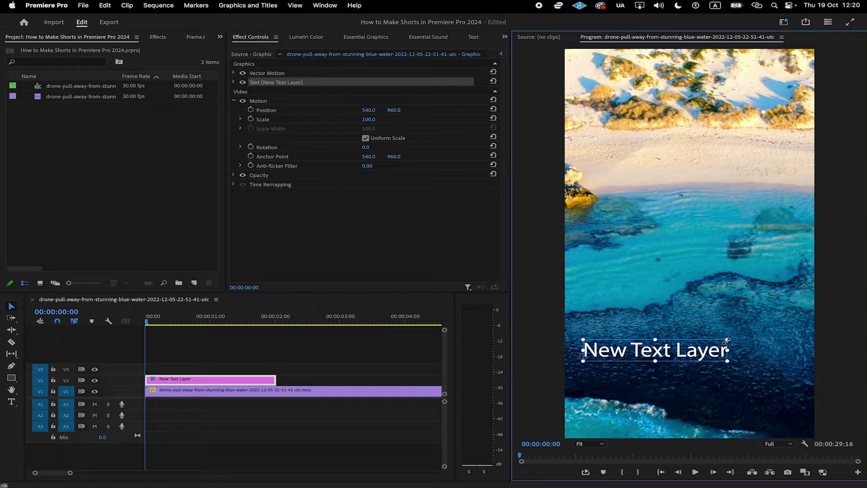
{"action": "left_click_drag", "start_coordinate": [727, 339], "coordinate": [795, 346]}
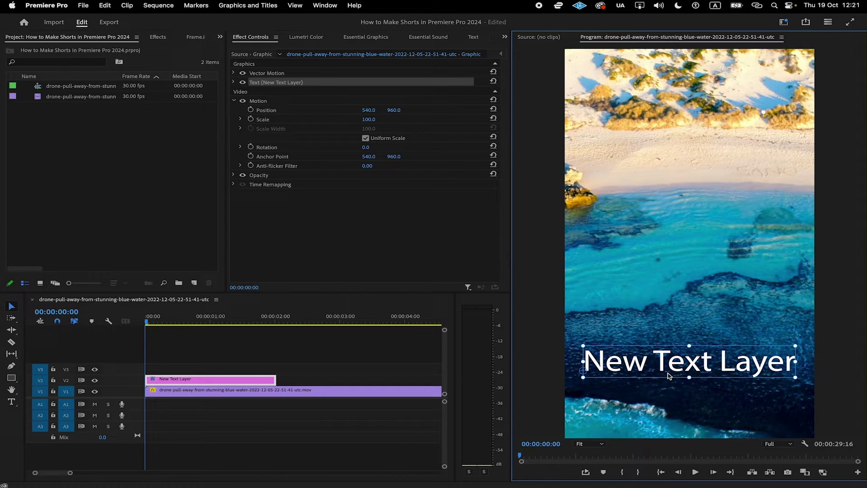
{"action": "double_click", "coordinate": [676, 361]}
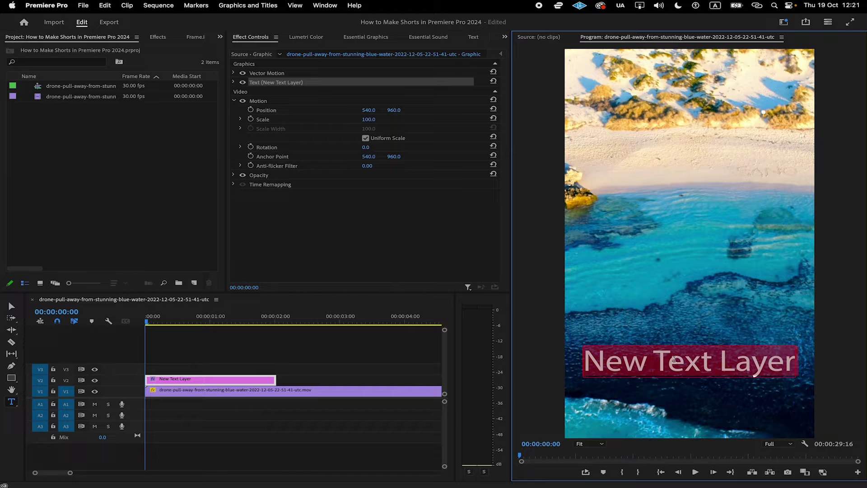
Retype the caption as PREMIERE PRO, commit it, and zoom the timeline out
{"action": "type", "text": "PRE"}
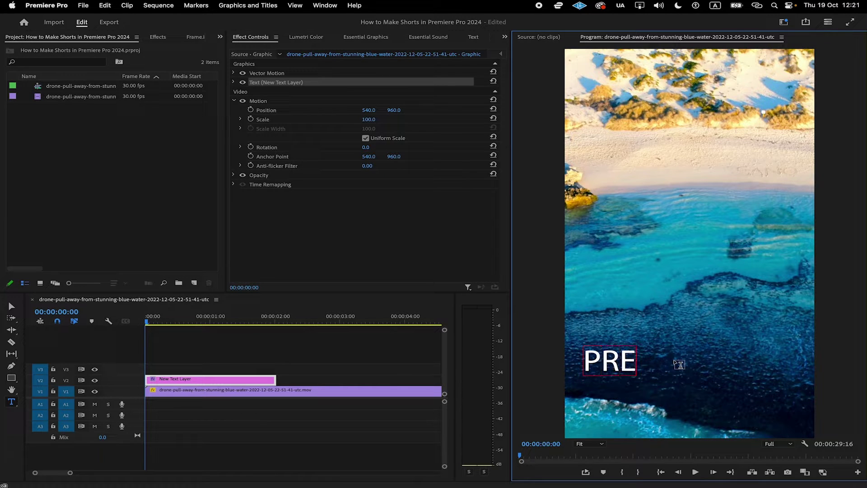
{"action": "type", "text": "MIERE PRO"}
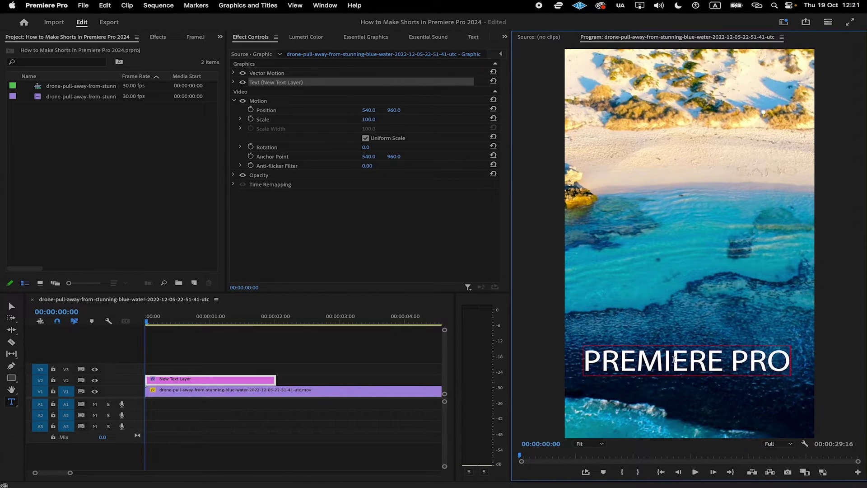
{"action": "triple_click", "coordinate": [674, 360]}
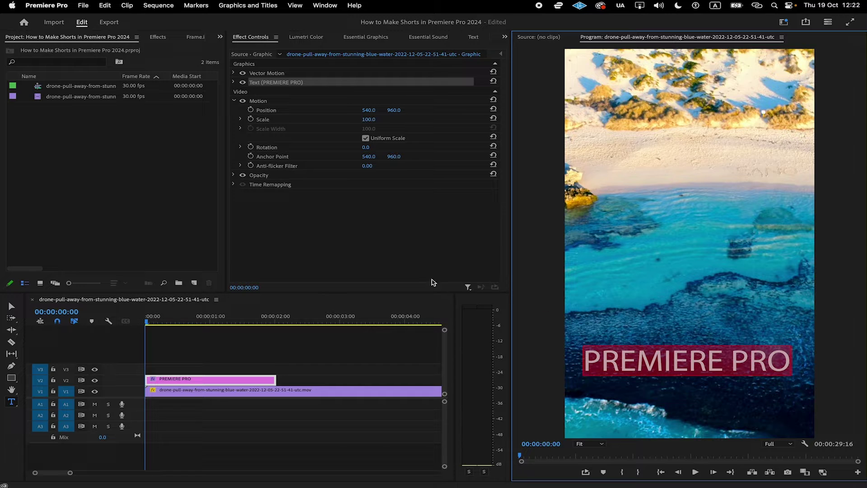
{"action": "left_click", "coordinate": [390, 240]}
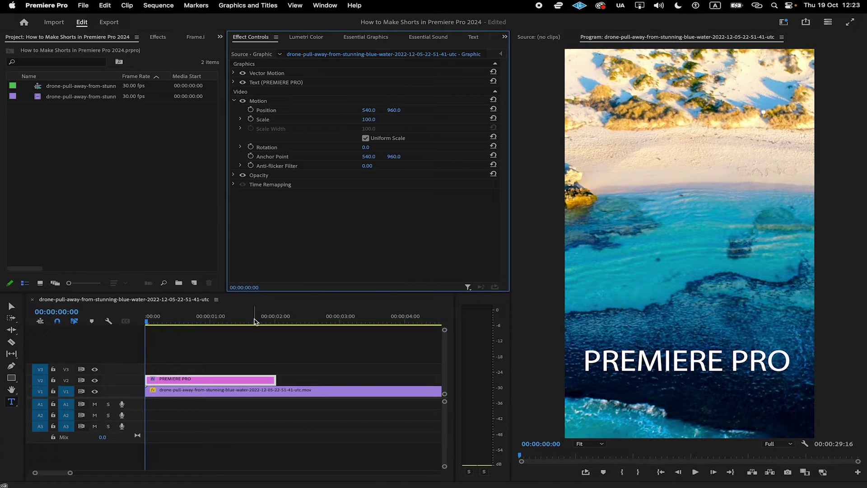
{"action": "key", "text": "minus"}
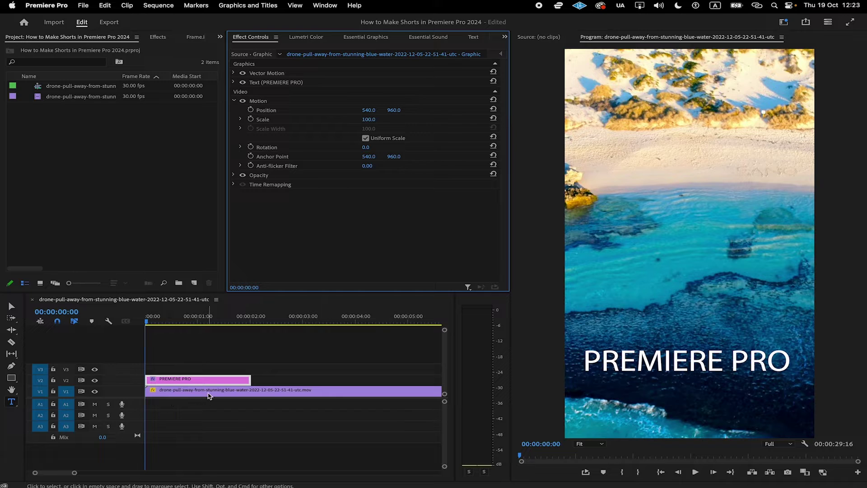
{"action": "key", "text": "minus"}
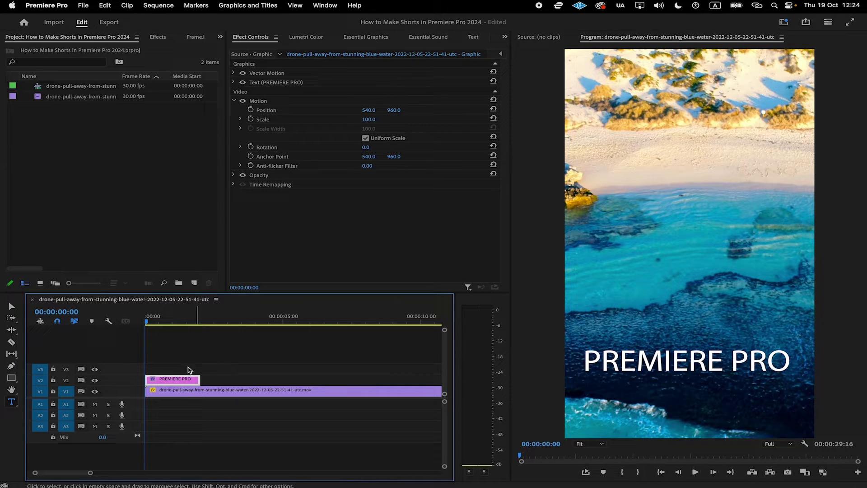
Duplicate the PREMIERE PRO caption along V2 and park the playhead on the second copy
{"action": "left_click_drag", "start_coordinate": [168, 379], "coordinate": [237, 380]}
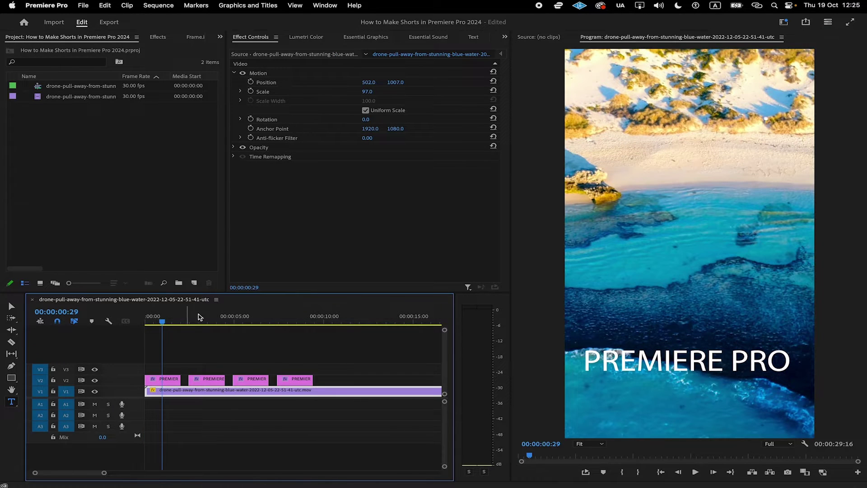
{"action": "left_click", "coordinate": [210, 316]}
{"action": "left_click", "coordinate": [263, 316]}
{"action": "left_click", "coordinate": [296, 316]}
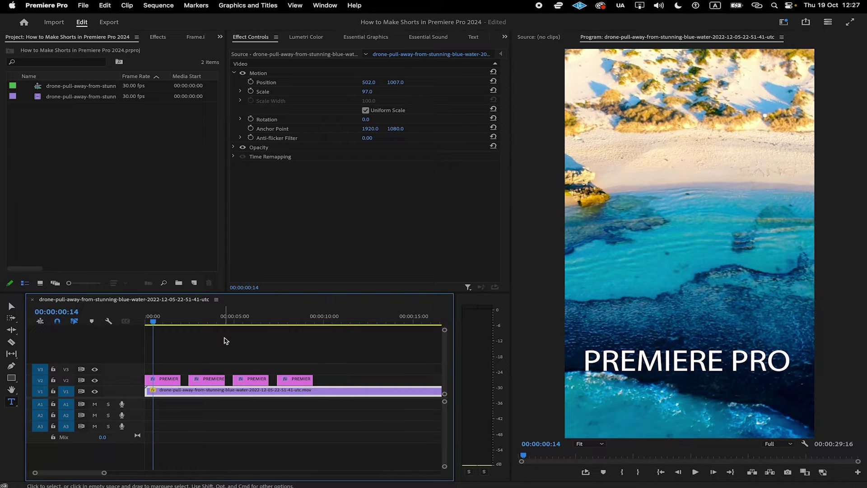
{"action": "left_click_drag", "start_coordinate": [154, 332], "coordinate": [207, 330]}
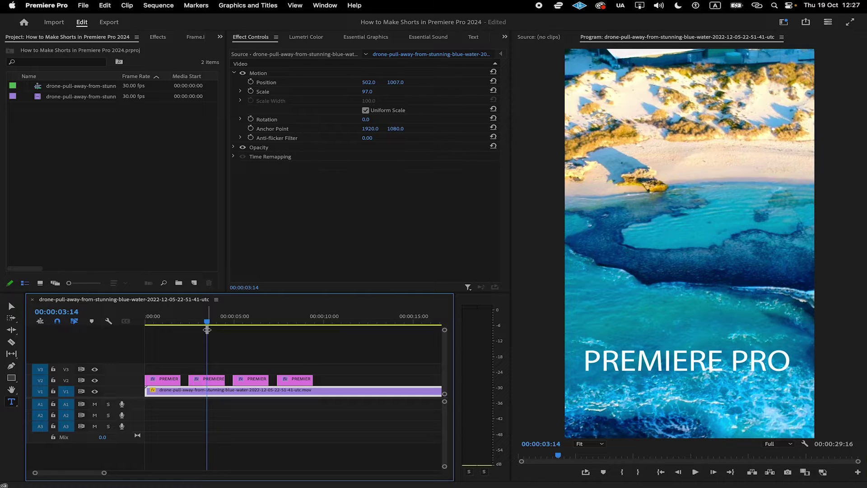
Change the second caption's text to IS and commit the edit
{"action": "left_click", "coordinate": [681, 354]}
{"action": "triple_click", "coordinate": [681, 355]}
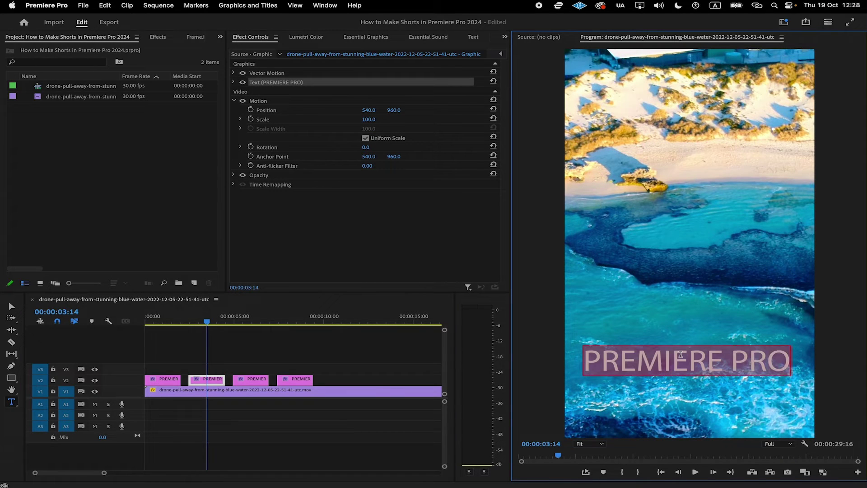
{"action": "type", "text": "IS"}
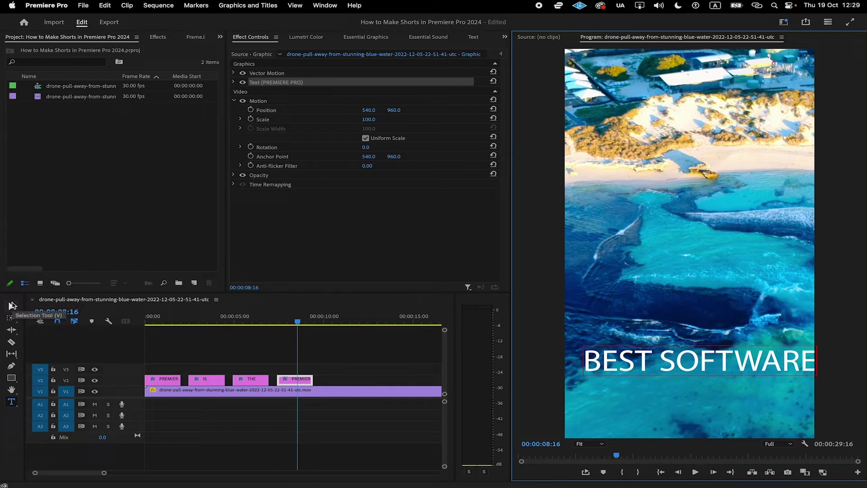
{"action": "left_click", "coordinate": [12, 308]}
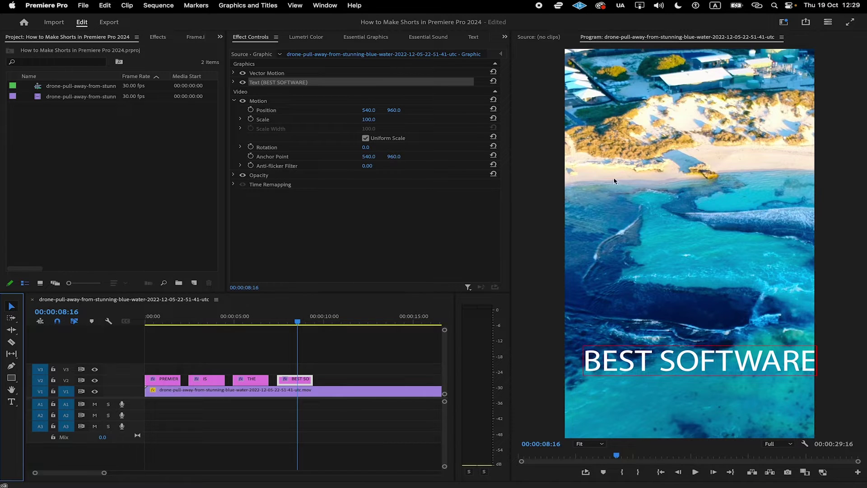
Centre the BEST SOFTWARE and THE captions horizontally in the frame
{"action": "left_click_drag", "start_coordinate": [736, 366], "coordinate": [741, 383]}
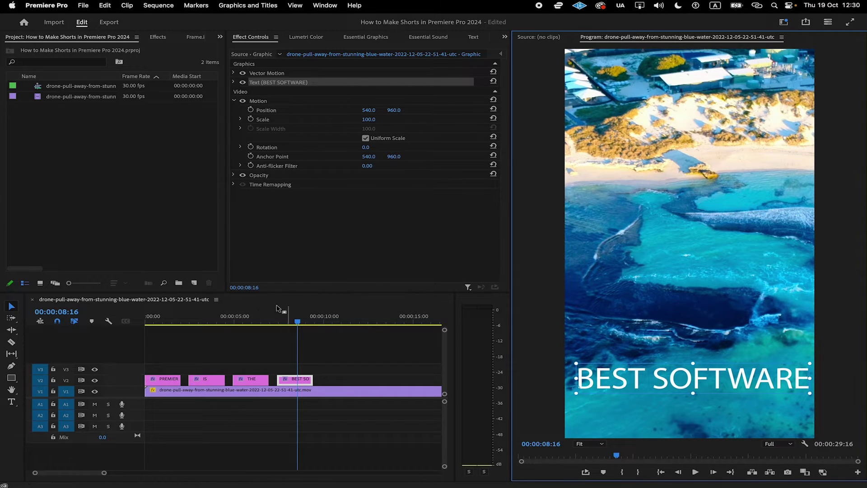
{"action": "left_click_drag", "start_coordinate": [301, 325], "coordinate": [252, 325]}
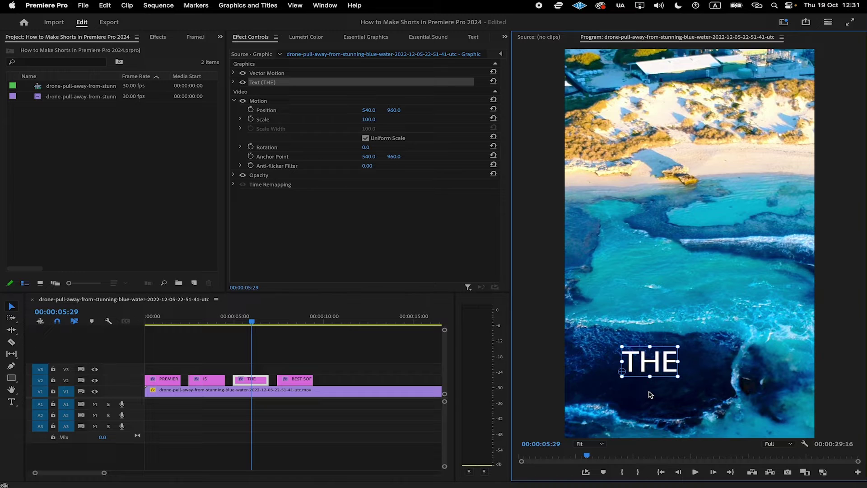
{"action": "left_click_drag", "start_coordinate": [656, 364], "coordinate": [700, 362]}
{"action": "left_click", "coordinate": [250, 322]}
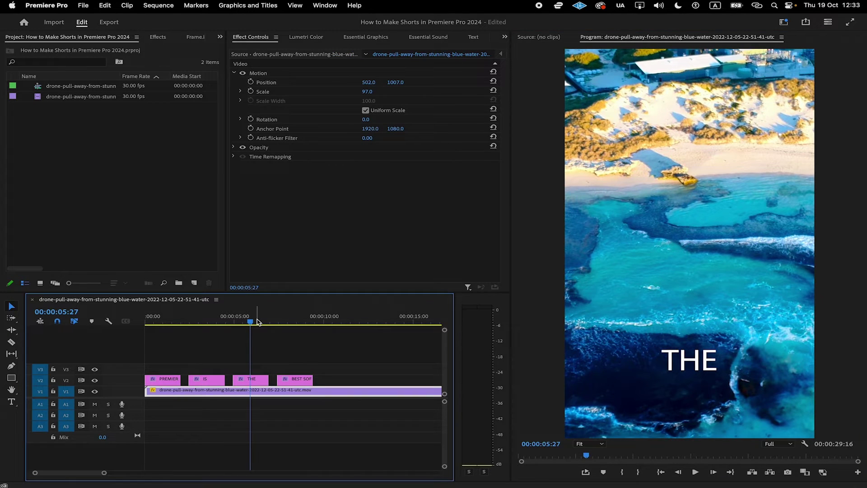
{"action": "left_click_drag", "start_coordinate": [257, 321], "coordinate": [209, 323]}
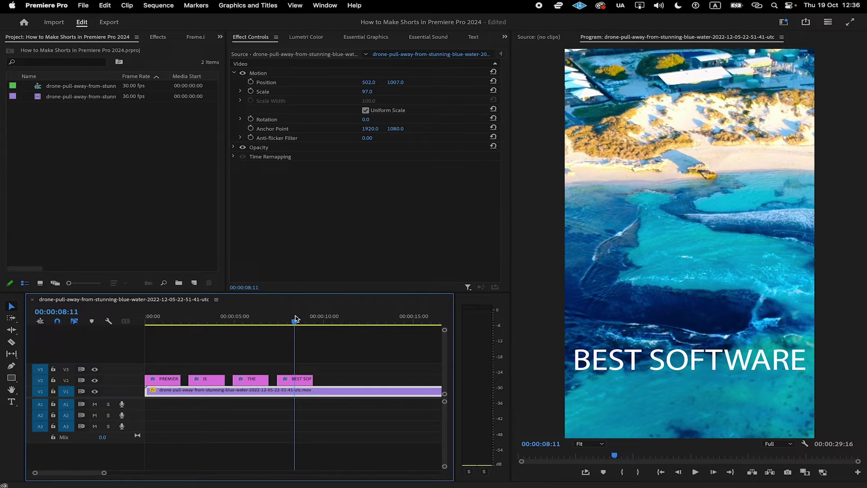
Mark an In point at 00:00:00:00 and an Out point at the last caption's end, 00:00:09:11
{"action": "left_click_drag", "start_coordinate": [296, 319], "coordinate": [298, 321]}
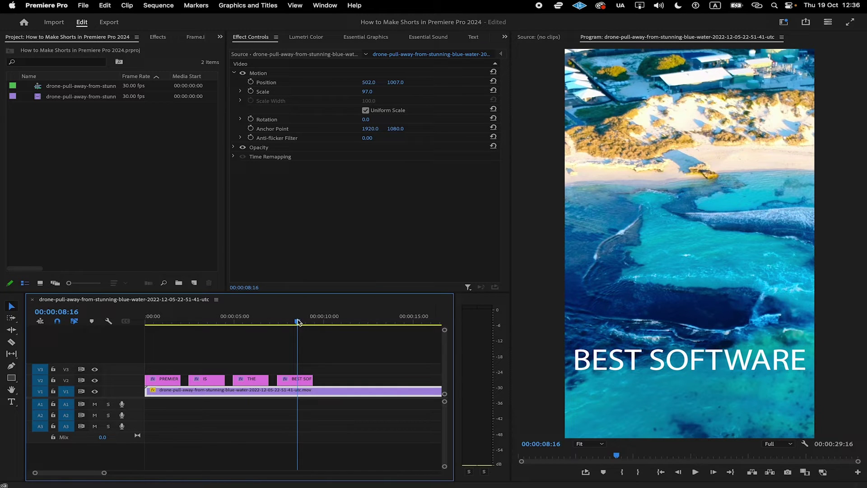
{"action": "left_click_drag", "start_coordinate": [298, 319], "coordinate": [134, 331]}
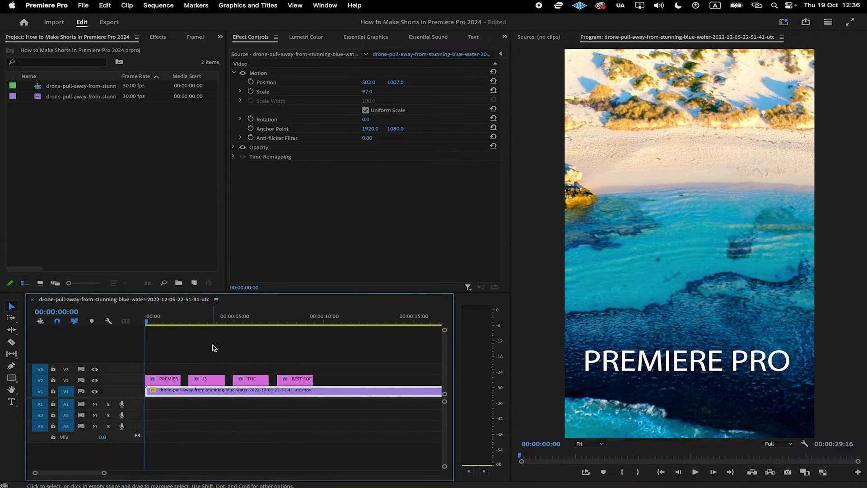
{"action": "left_click", "coordinate": [197, 6]}
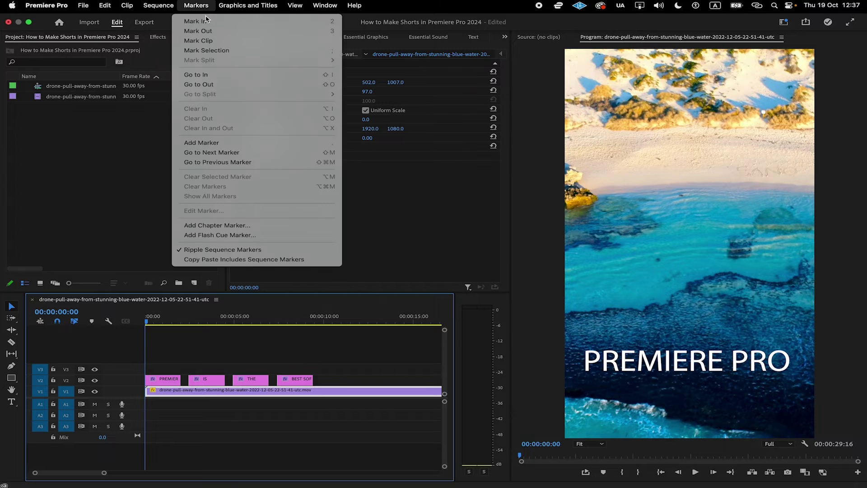
{"action": "left_click", "coordinate": [207, 21]}
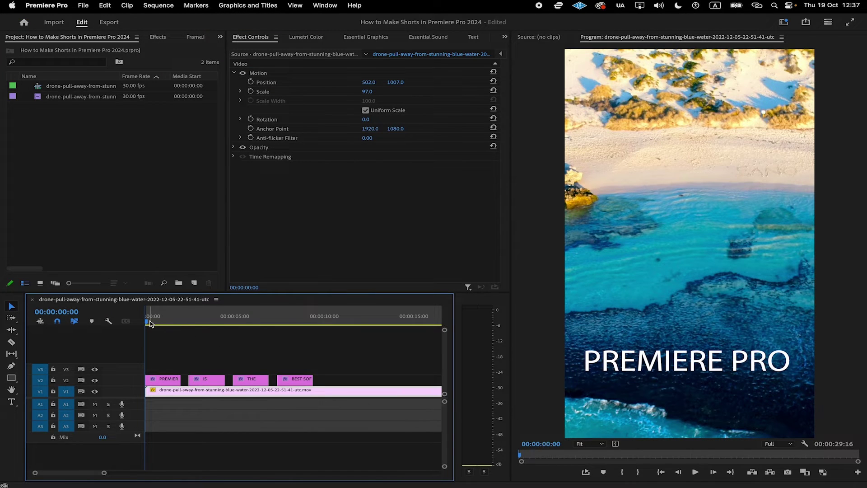
{"action": "left_click_drag", "start_coordinate": [148, 320], "coordinate": [313, 325]}
{"action": "left_click", "coordinate": [196, 5]}
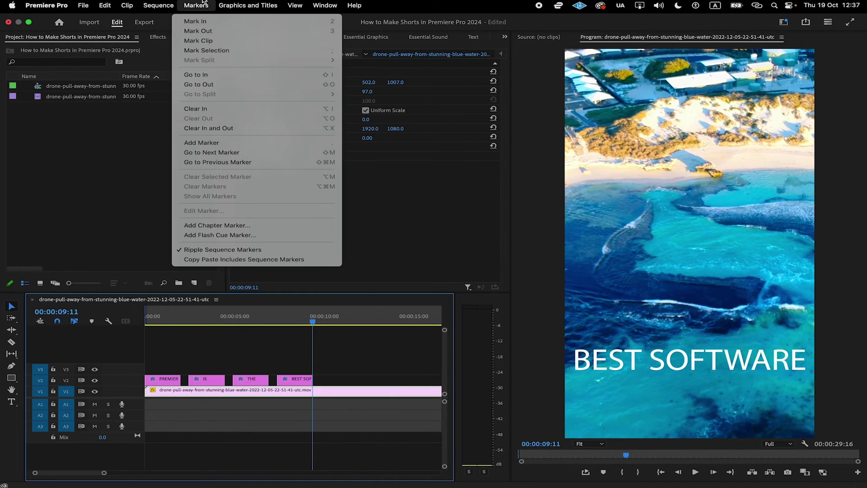
{"action": "left_click", "coordinate": [203, 32]}
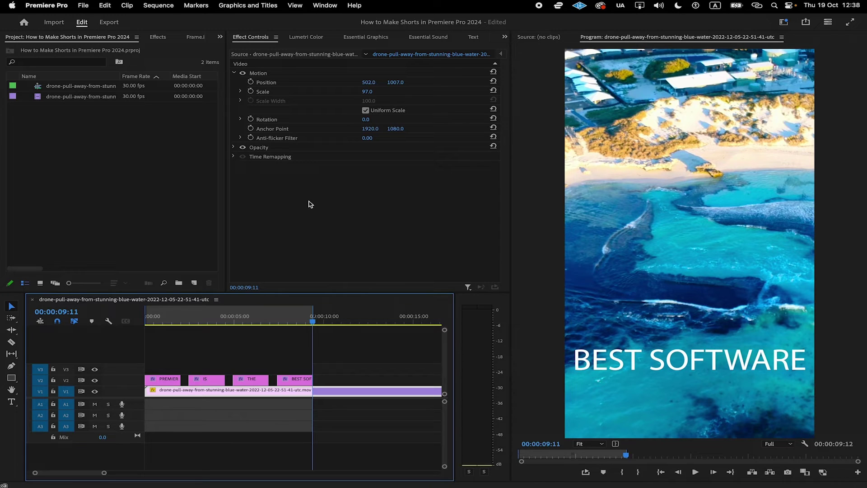
Bring up the sequence's H.264 export settings with the High Quality 1080p HD preset
{"action": "key", "text": "super+m"}
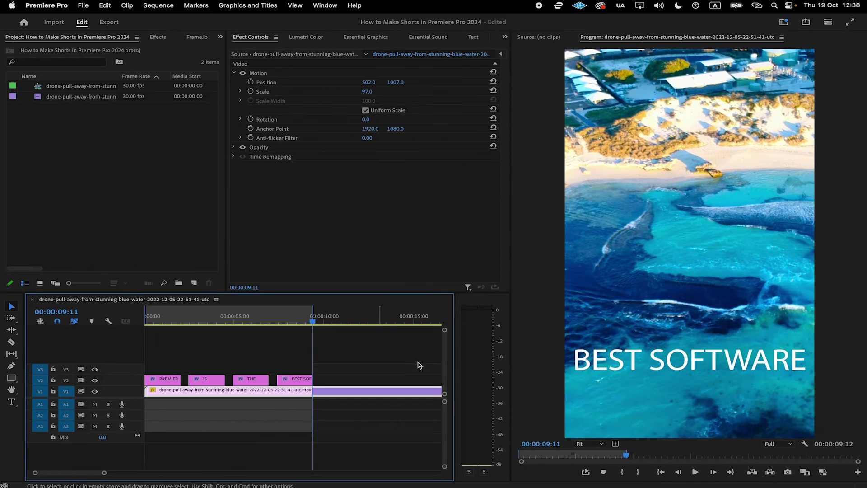
{"action": "left_click", "coordinate": [113, 23]}
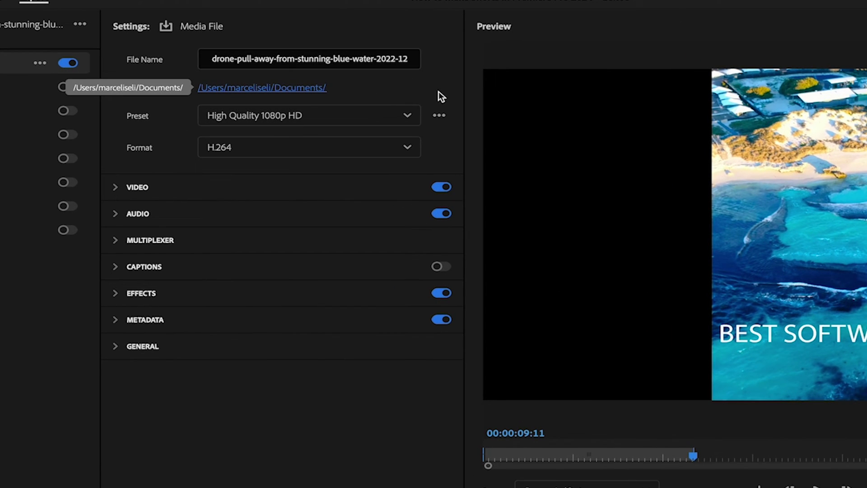
Match the export video settings to the source: 1080x1920 at 30 fps, Custom preset
{"action": "left_click", "coordinate": [271, 188]}
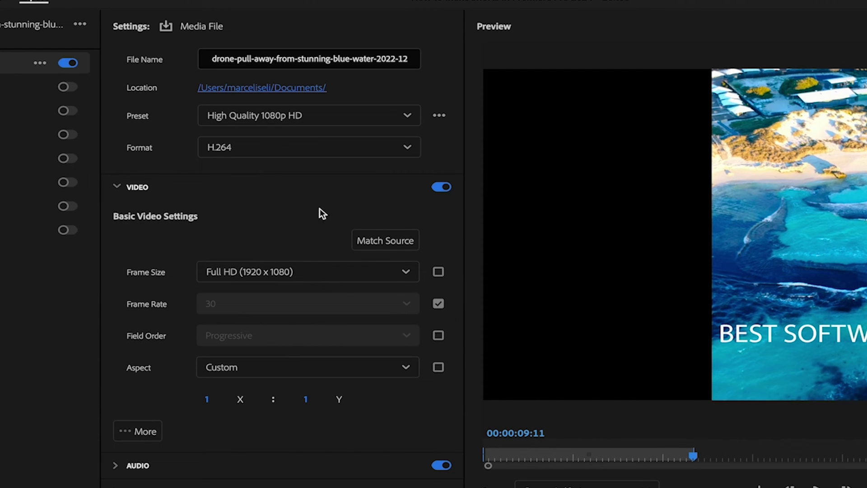
{"action": "left_click", "coordinate": [386, 240]}
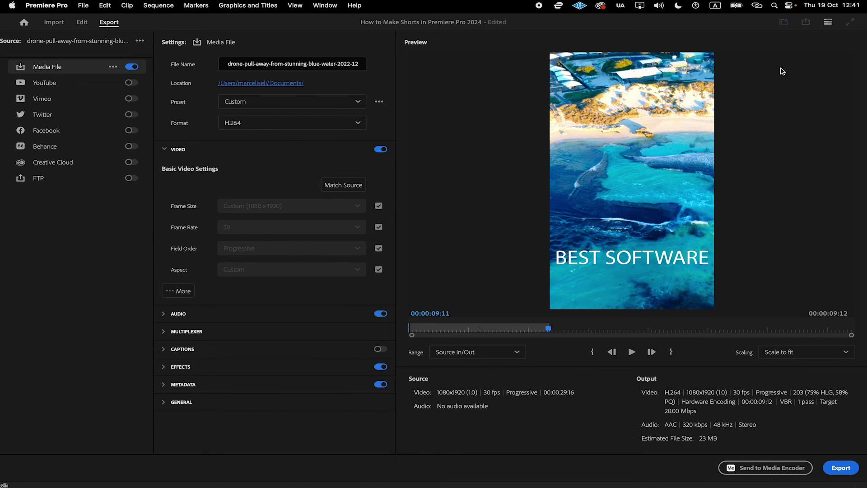